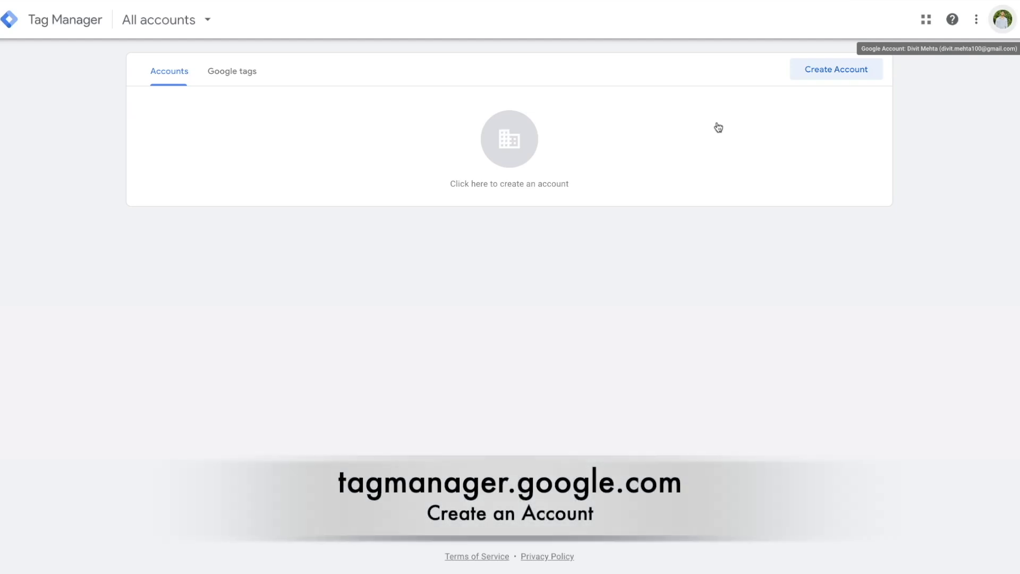
Create a new Google Tag Manager account named Metamedia
{"action": "left_click", "coordinate": [718, 128]}
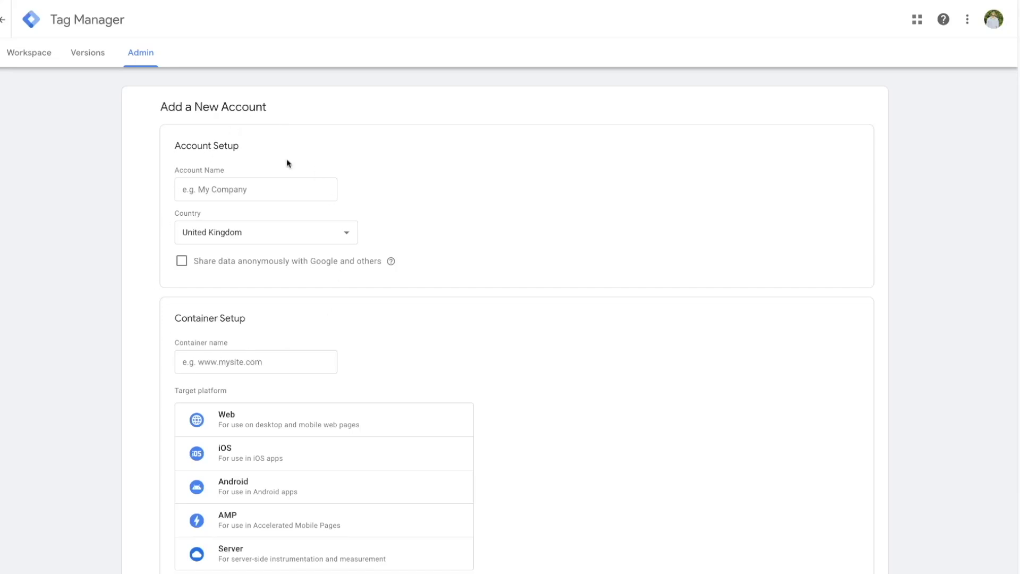
{"action": "left_click", "coordinate": [246, 194]}
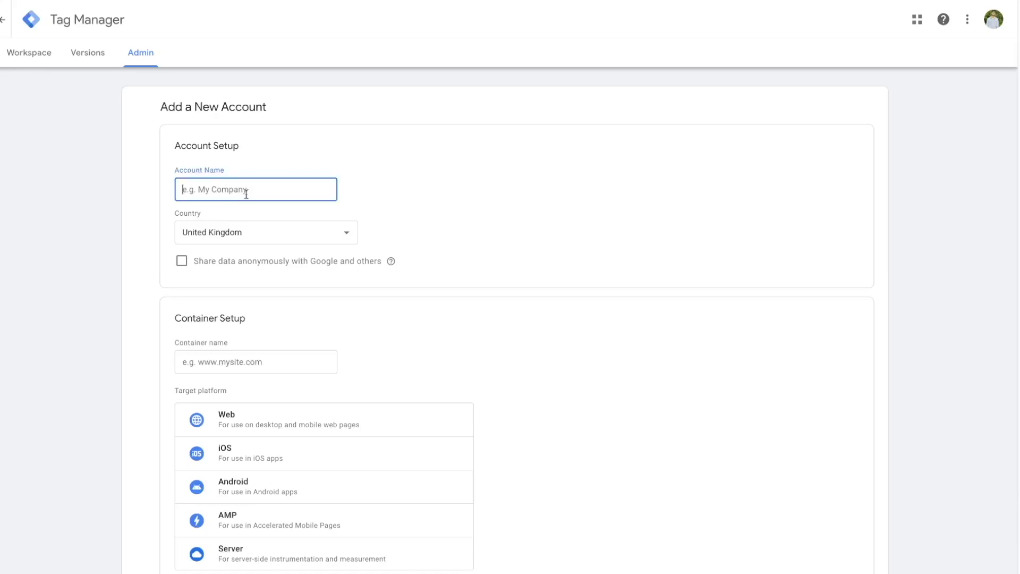
{"action": "type", "text": "Metamedia"}
{"action": "scroll", "coordinate": [196, 337], "scroll_direction": "down", "scroll_amount": 2}
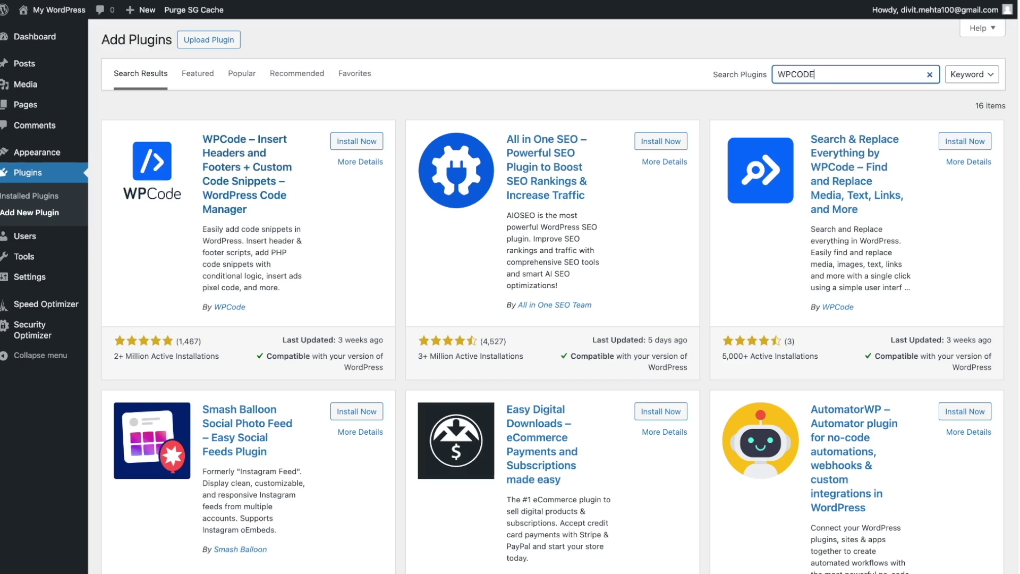
Install the WPCode plugin from its search result card
{"action": "left_click", "coordinate": [343, 146]}
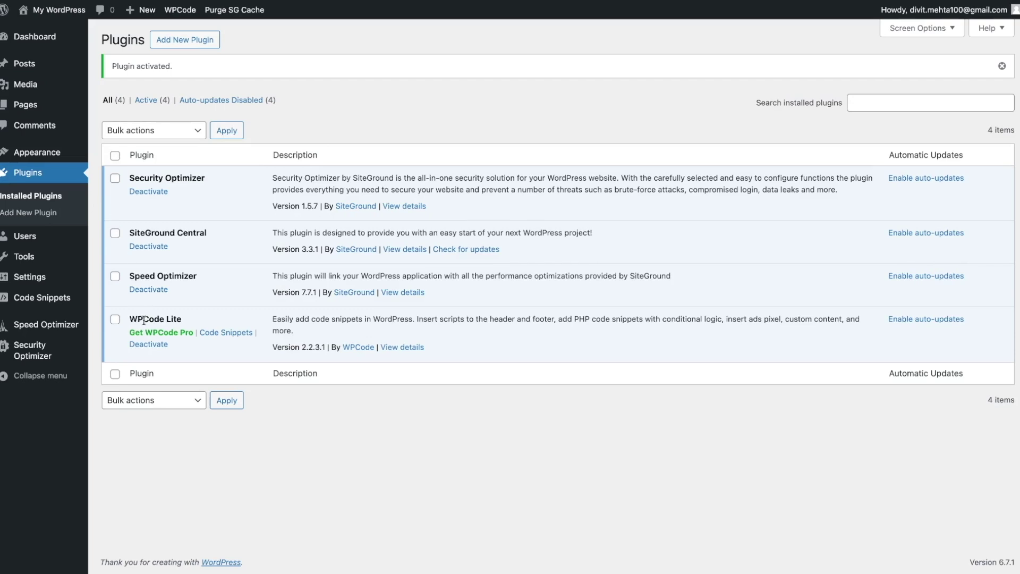
{"action": "mouse_move", "coordinate": [55, 302]}
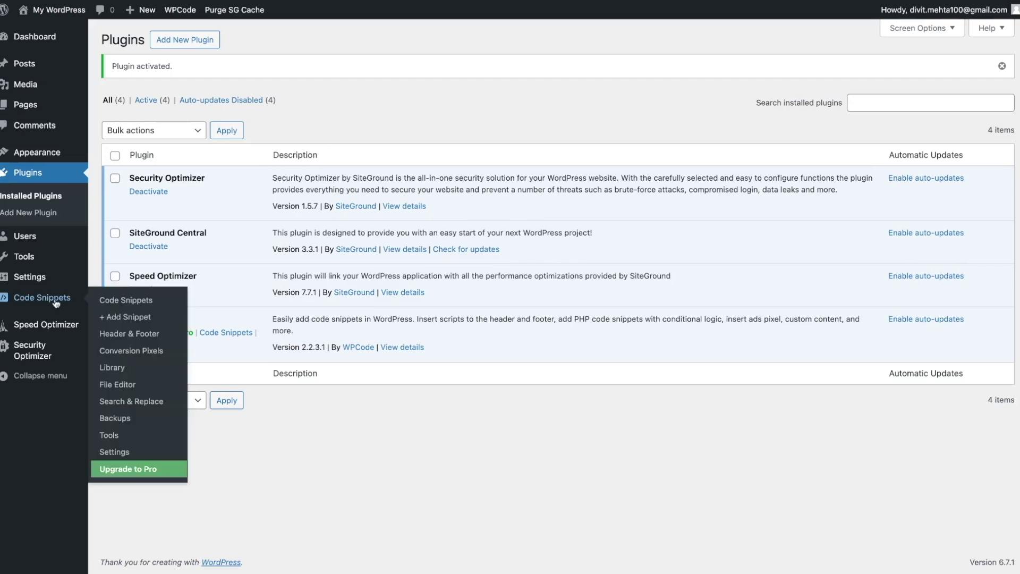
Paste GTM's head code snippet into WPCode's global Header section
{"action": "left_click", "coordinate": [122, 338]}
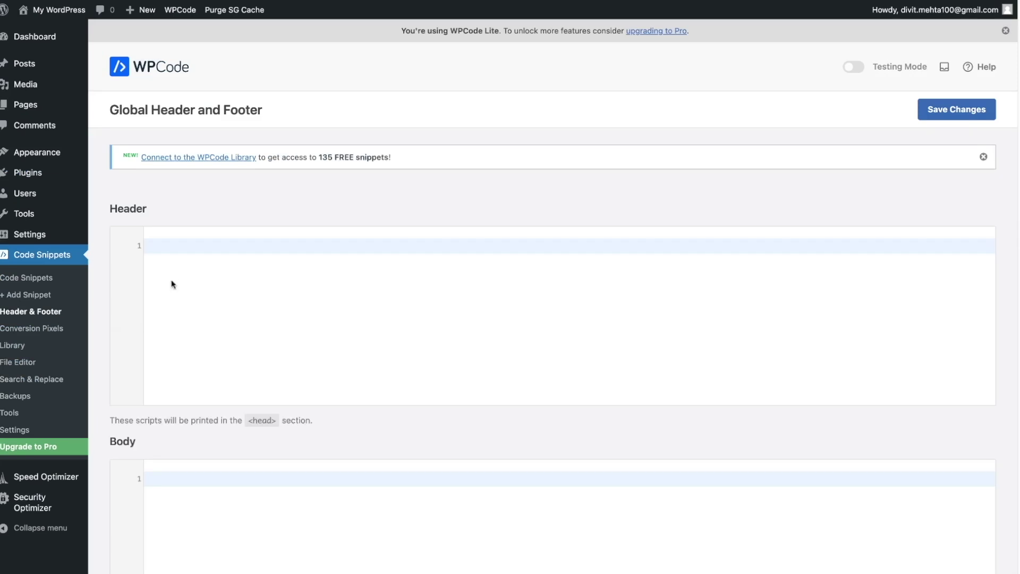
{"action": "scroll", "coordinate": [189, 311], "scroll_direction": "down", "scroll_amount": 2}
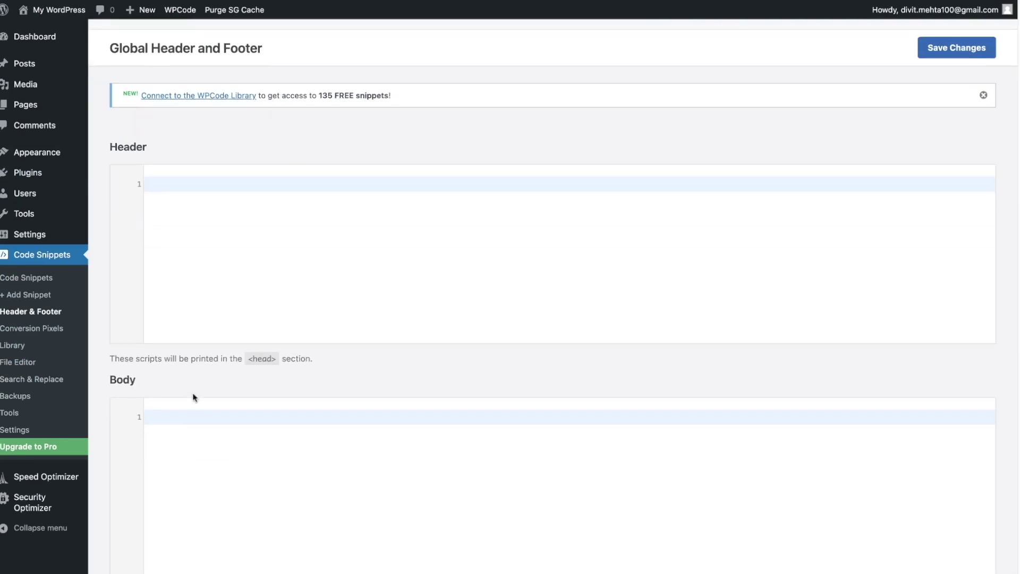
{"action": "scroll", "coordinate": [194, 290], "scroll_direction": "up", "scroll_amount": 1}
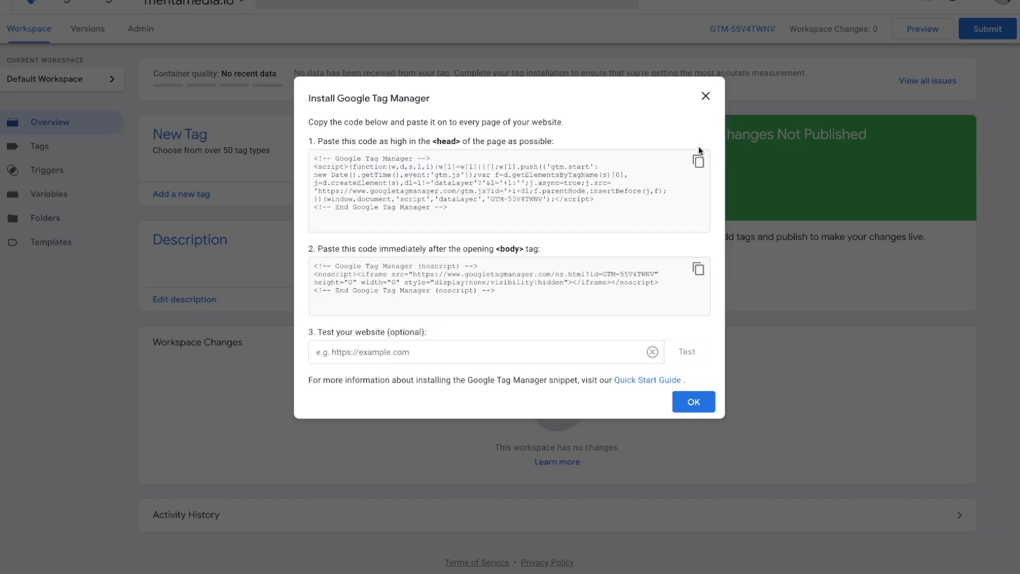
{"action": "left_click", "coordinate": [698, 161]}
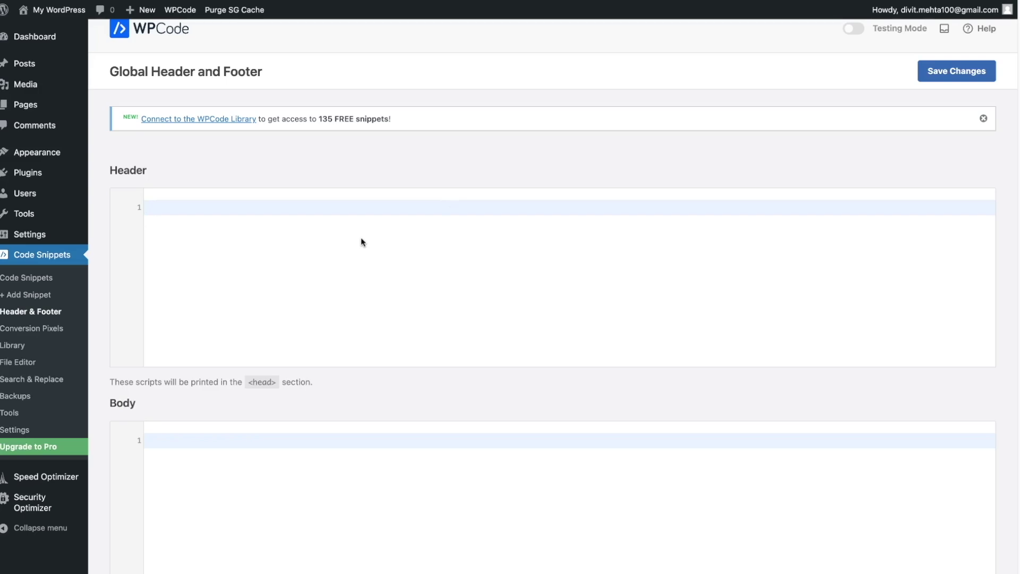
{"action": "key", "text": "ctrl+v"}
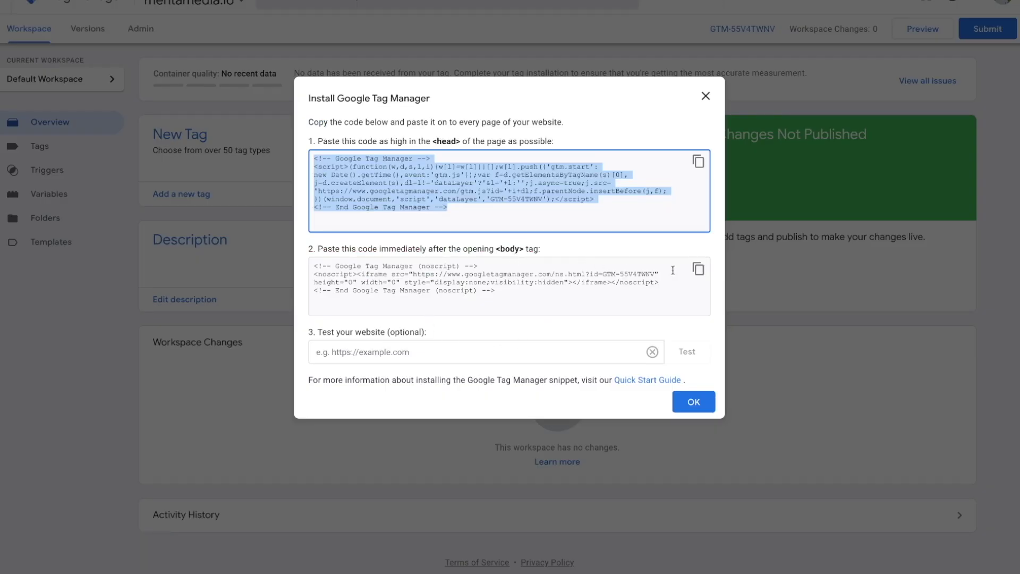
Paste GTM's body code snippet into the Body section and save the changes
{"action": "left_click", "coordinate": [698, 269]}
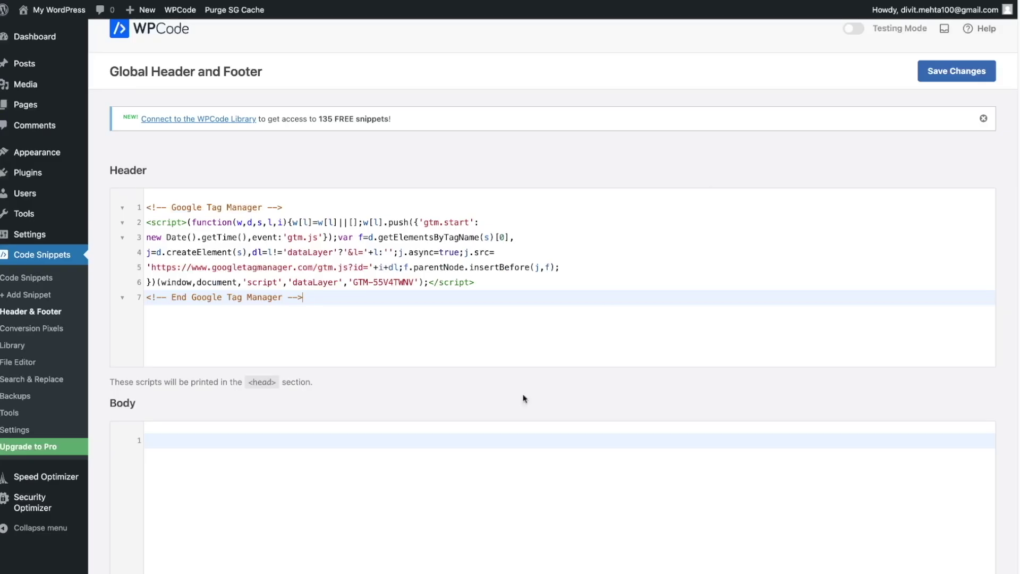
{"action": "left_click", "coordinate": [428, 449]}
{"action": "key", "text": "ctrl+v"}
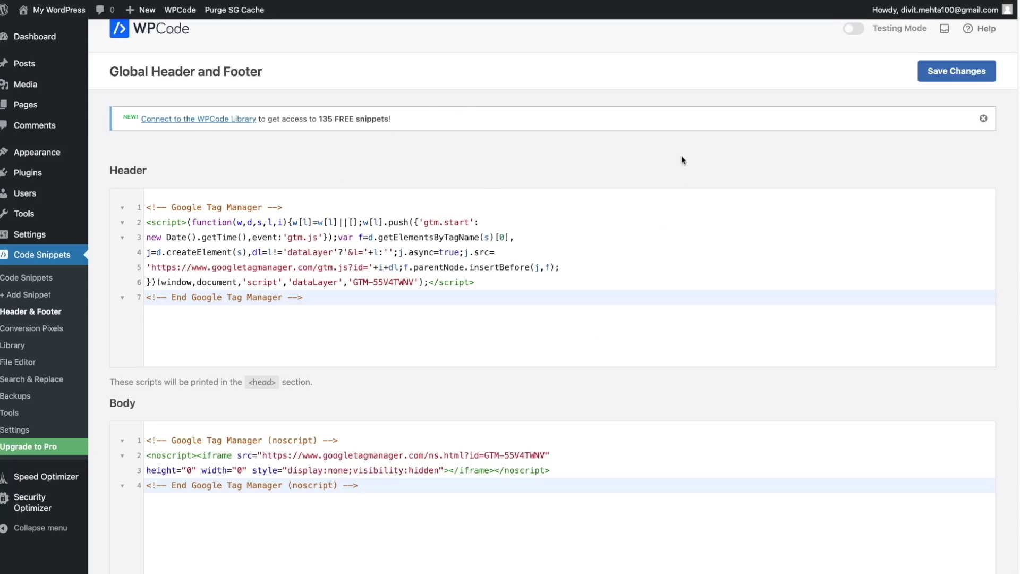
{"action": "left_click", "coordinate": [940, 75]}
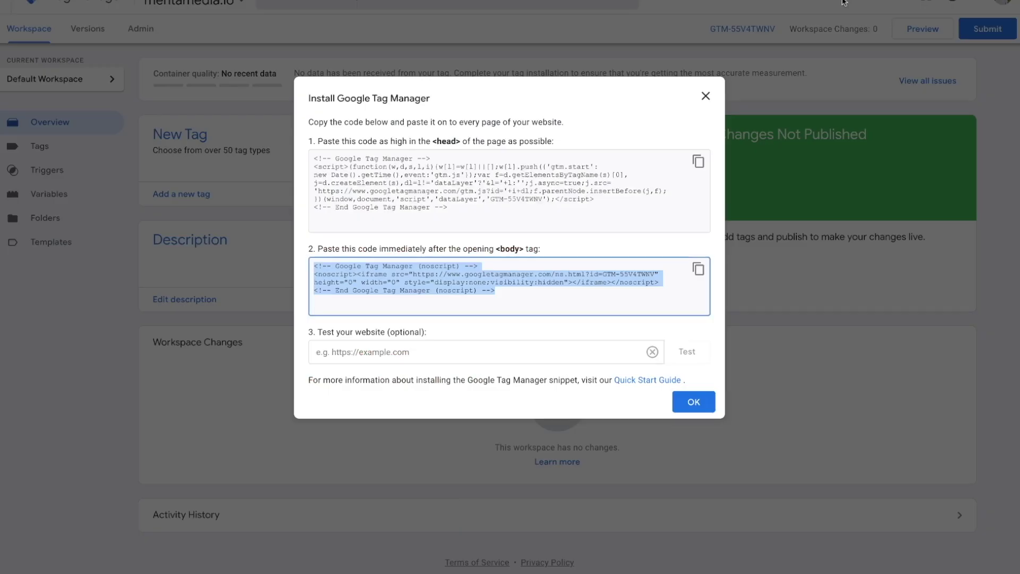
{"action": "left_click", "coordinate": [423, 351]}
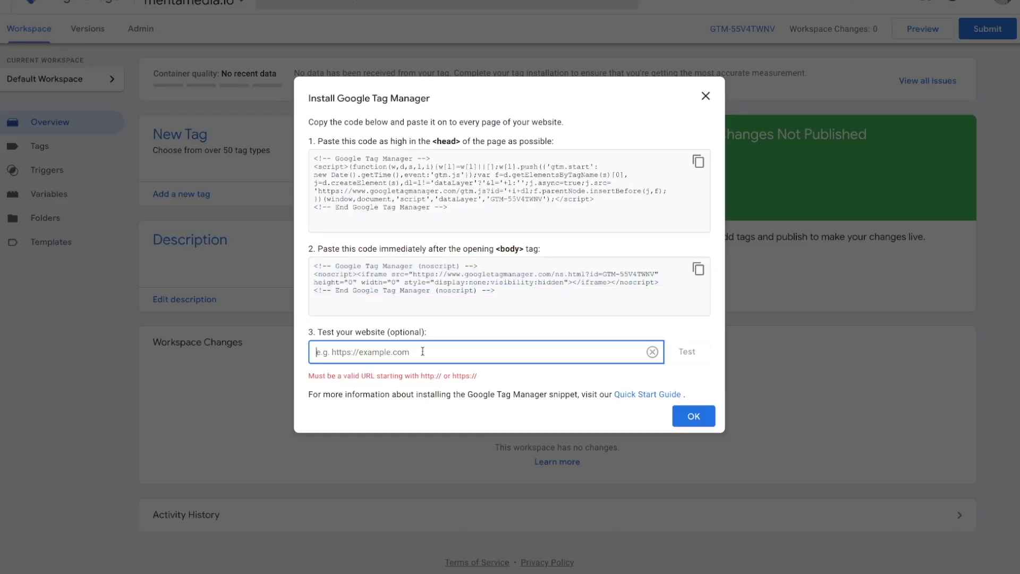
{"action": "key", "text": "ctrl+v"}
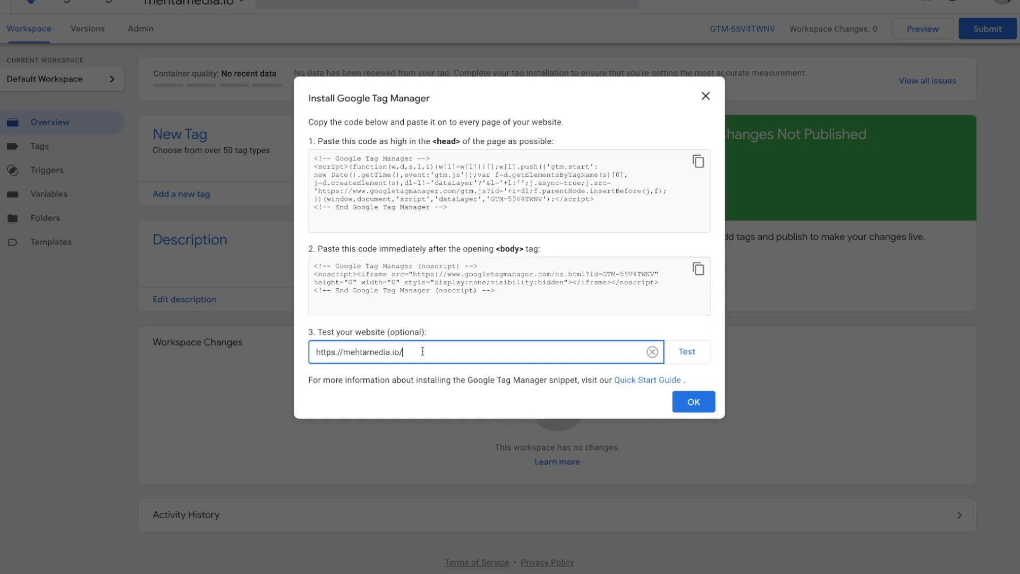
{"action": "left_click", "coordinate": [687, 353]}
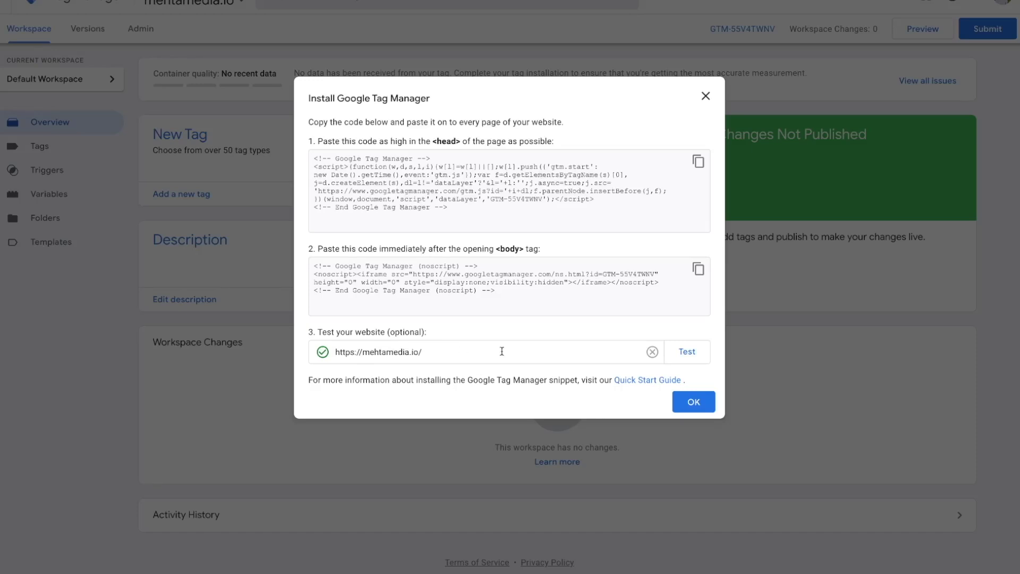
{"action": "left_click", "coordinate": [684, 402]}
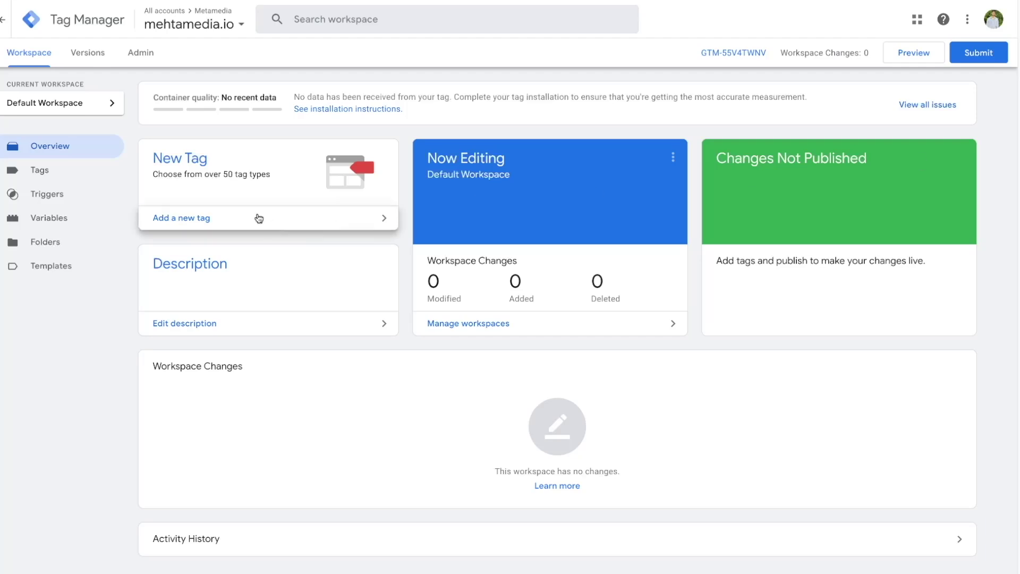
{"action": "left_click", "coordinate": [71, 179]}
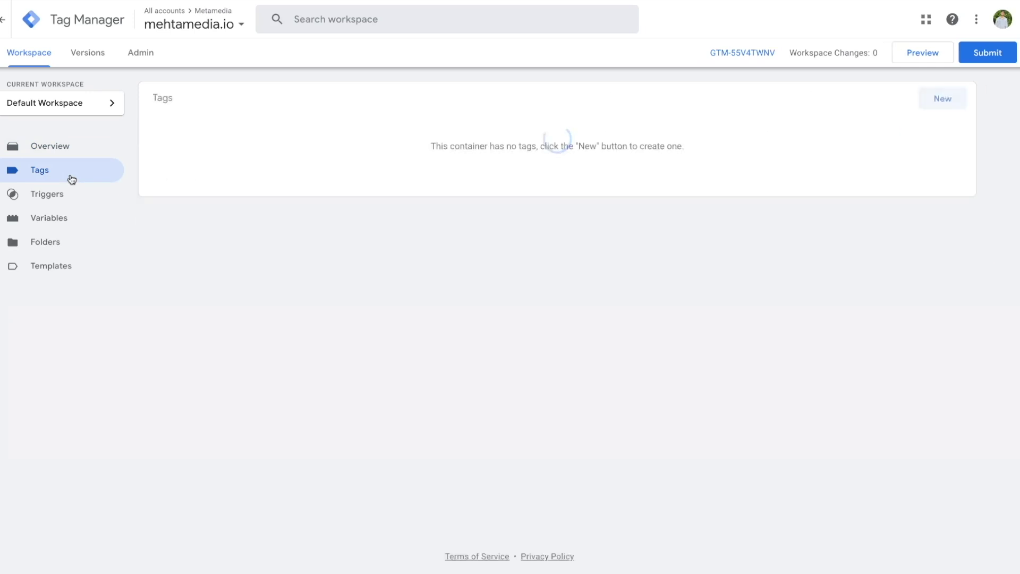
Create a new tag and rename it from Untitled Tag to GA4
{"action": "left_click", "coordinate": [935, 103]}
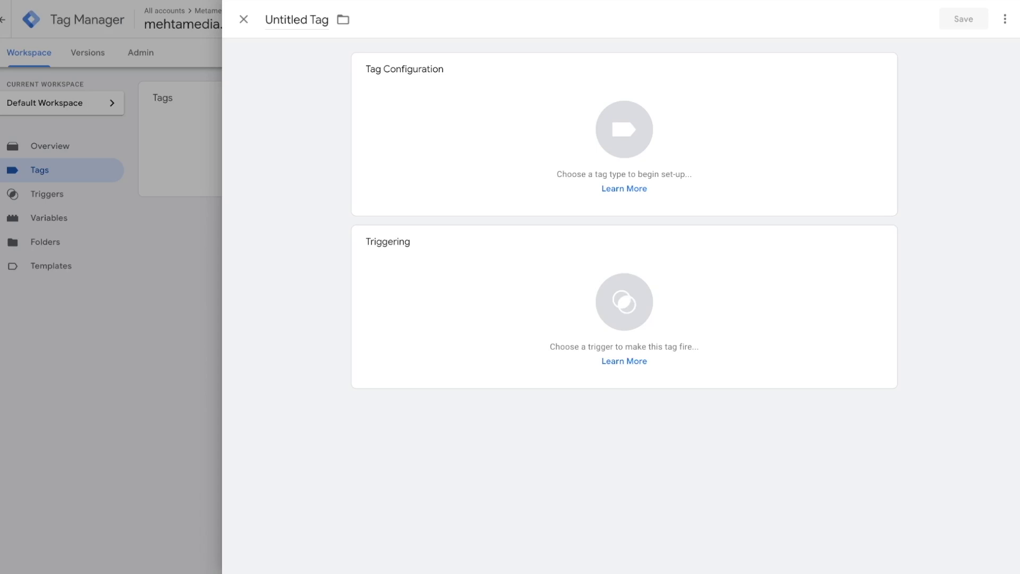
{"action": "triple_click", "coordinate": [296, 19]}
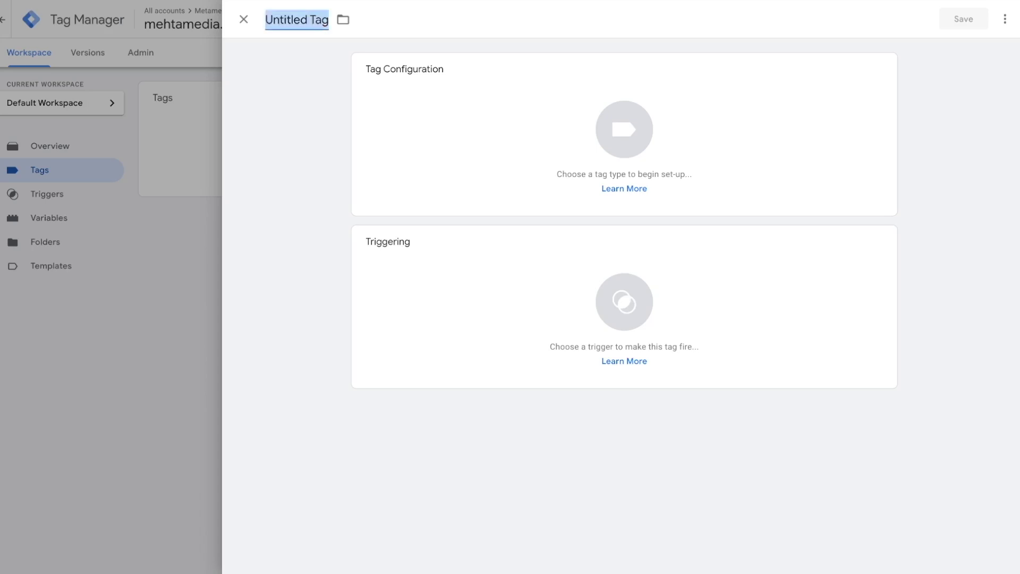
{"action": "key", "text": "BackSpace"}
{"action": "type", "text": "GA4"}
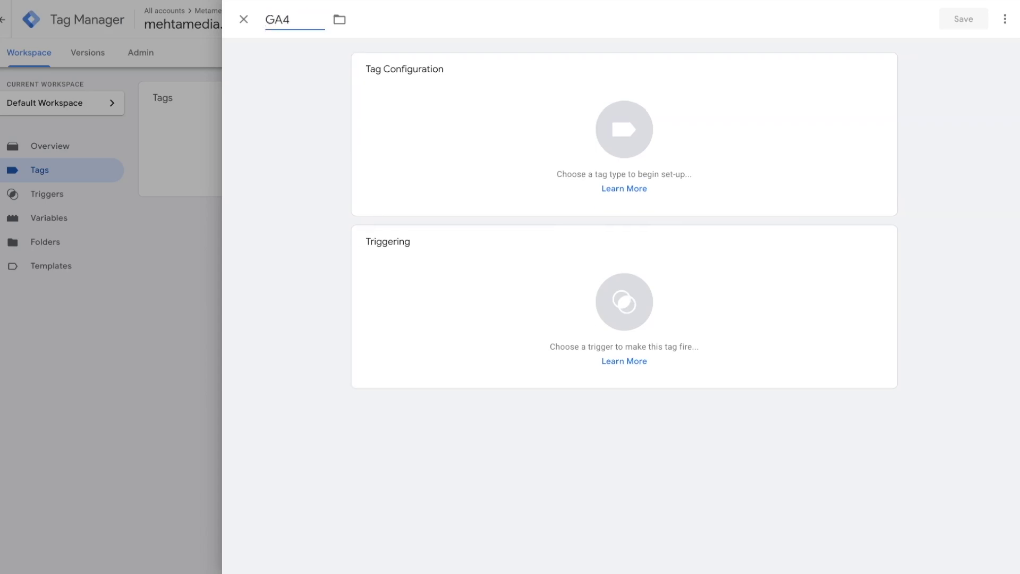
{"action": "left_click", "coordinate": [312, 49]}
{"action": "left_click", "coordinate": [619, 122]}
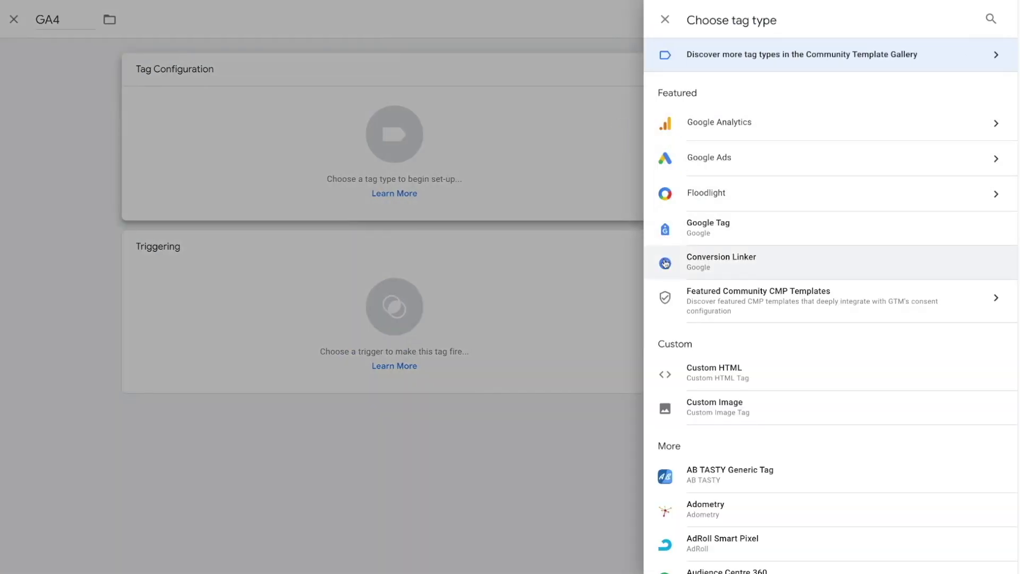
Set the GA4 tag's type to Google Analytics > Google Tag
{"action": "scroll", "coordinate": [665, 263], "scroll_direction": "down", "scroll_amount": 10}
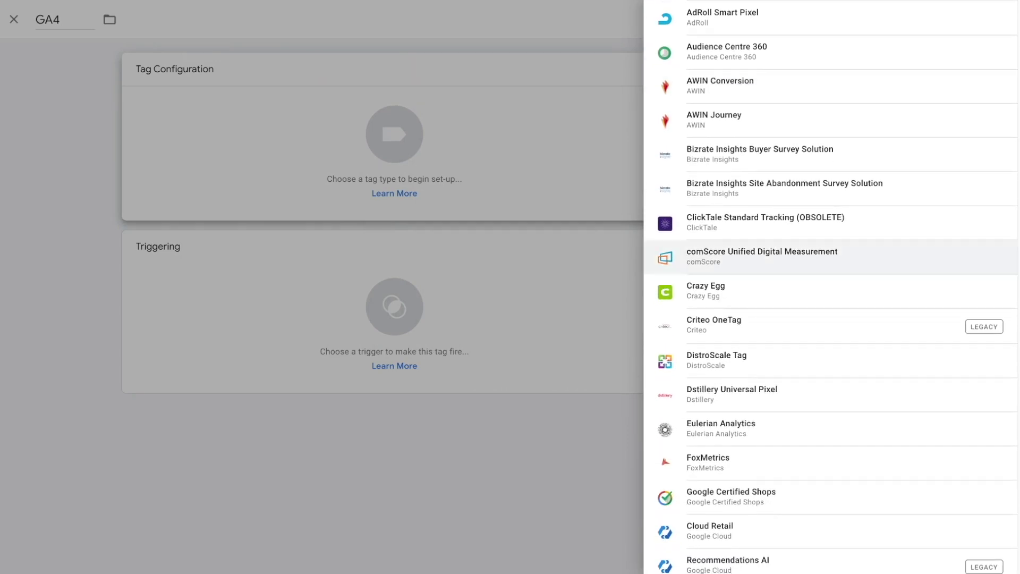
{"action": "scroll", "coordinate": [665, 255], "scroll_direction": "down", "scroll_amount": 5}
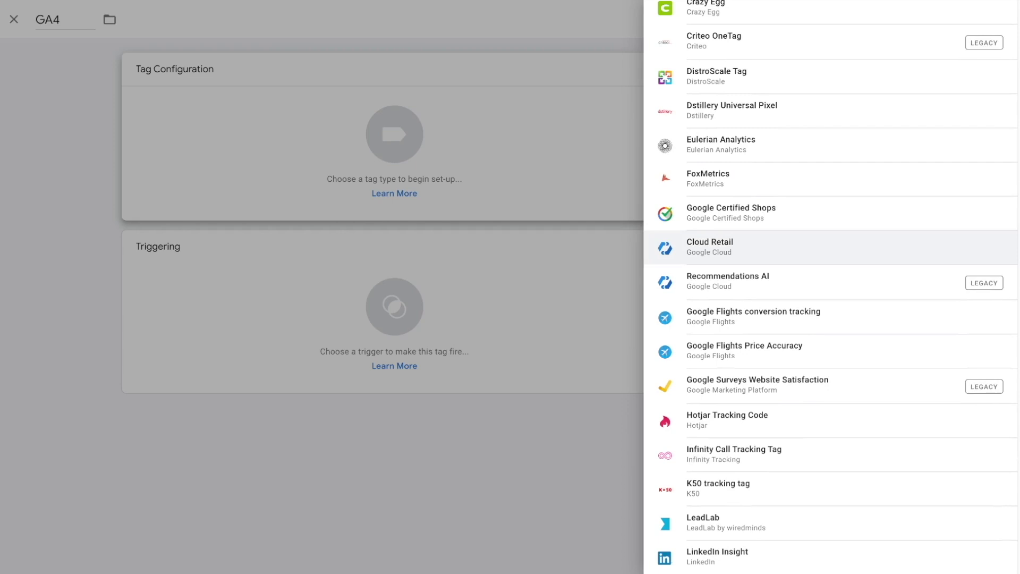
{"action": "scroll", "coordinate": [665, 261], "scroll_direction": "up", "scroll_amount": 16}
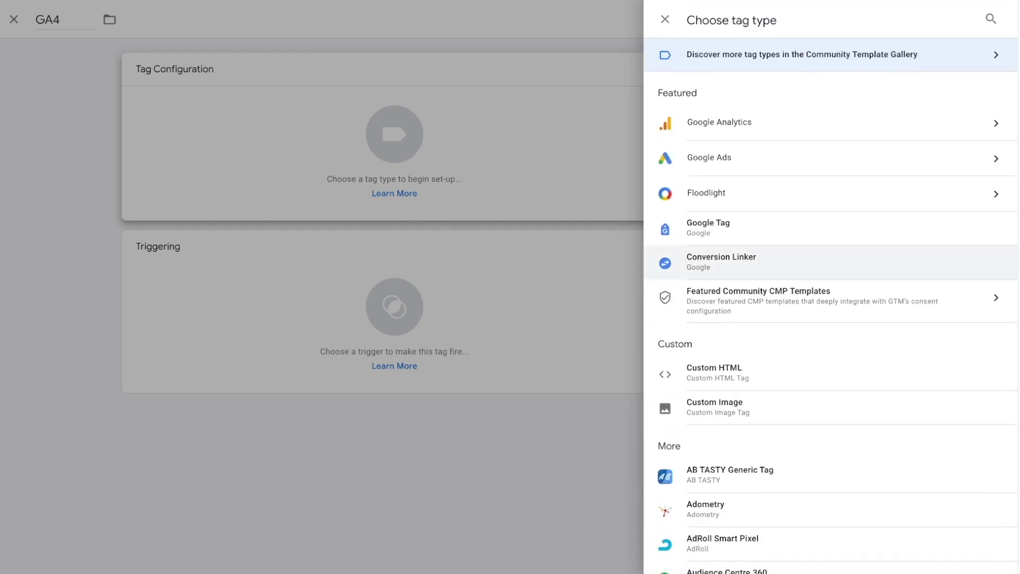
{"action": "left_click", "coordinate": [699, 132]}
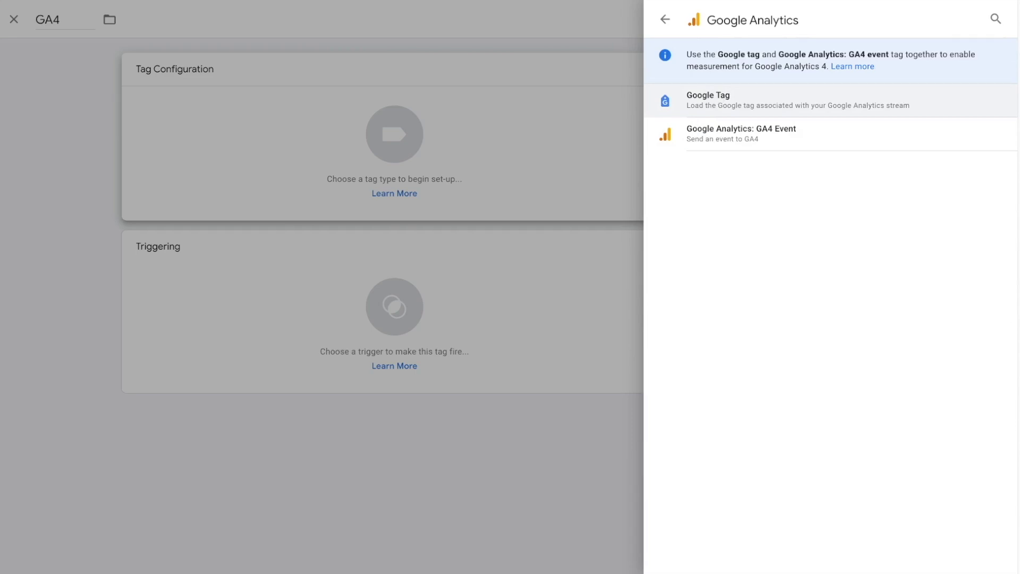
{"action": "left_click", "coordinate": [726, 110]}
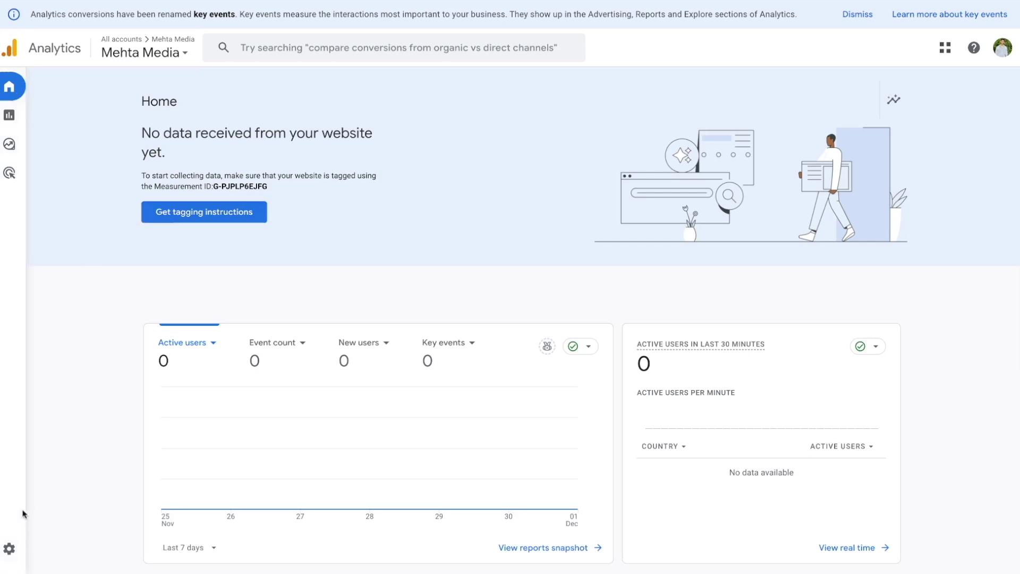
In Admin > Data streams, open the Mehta Media web stream and copy its measurement ID
{"action": "left_click", "coordinate": [11, 552]}
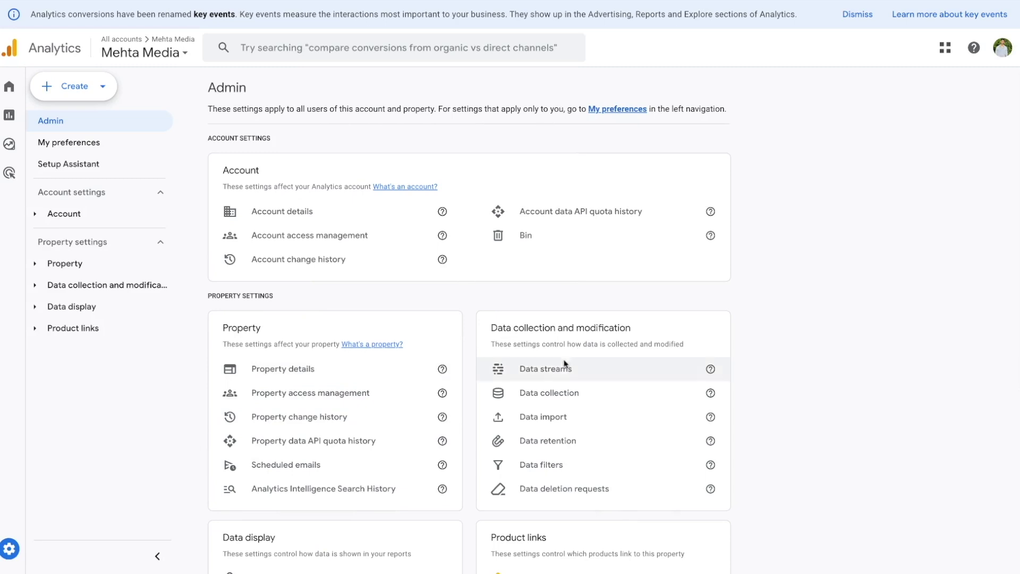
{"action": "left_click", "coordinate": [556, 374]}
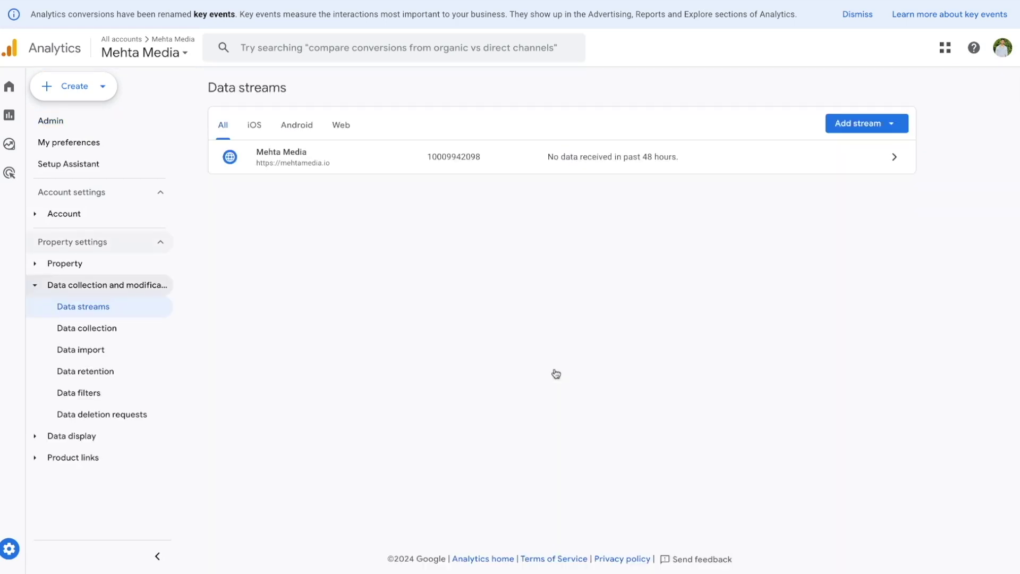
{"action": "left_click", "coordinate": [398, 165]}
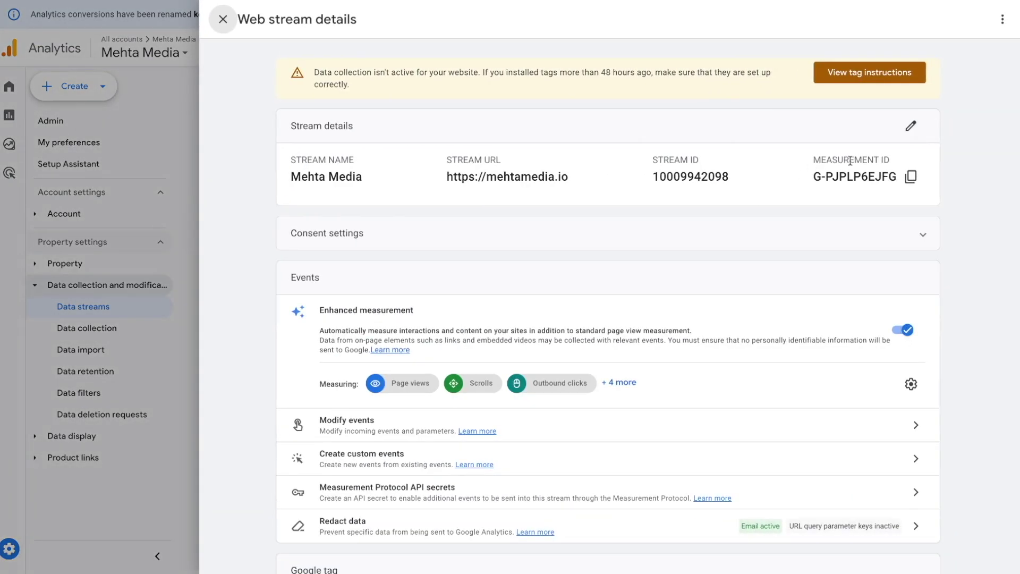
{"action": "left_click", "coordinate": [911, 176]}
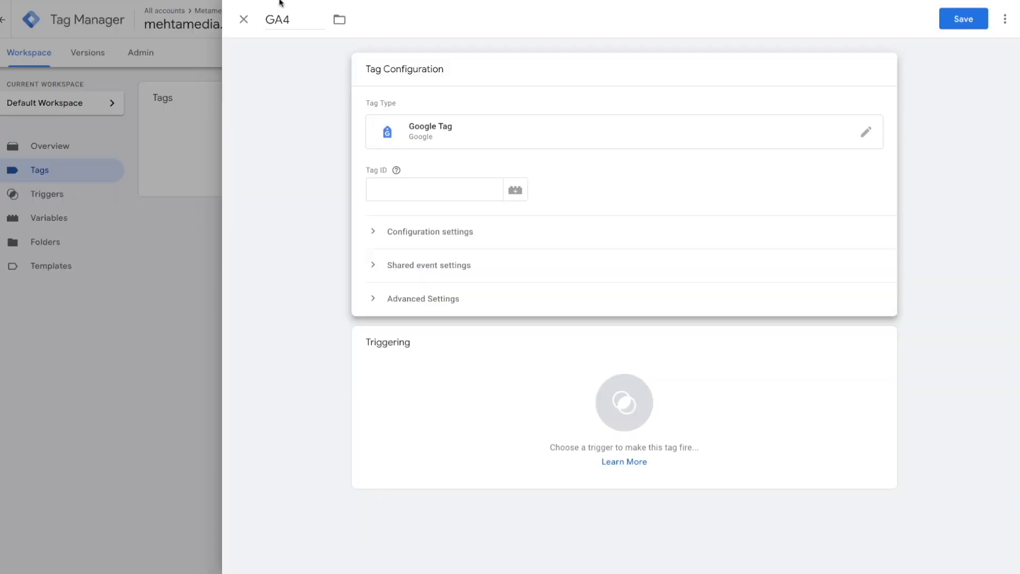
Empty the GA4 tag's Tag ID field and bring up its variable list instead
{"action": "left_click", "coordinate": [397, 187]}
{"action": "key", "text": "ctrl+v"}
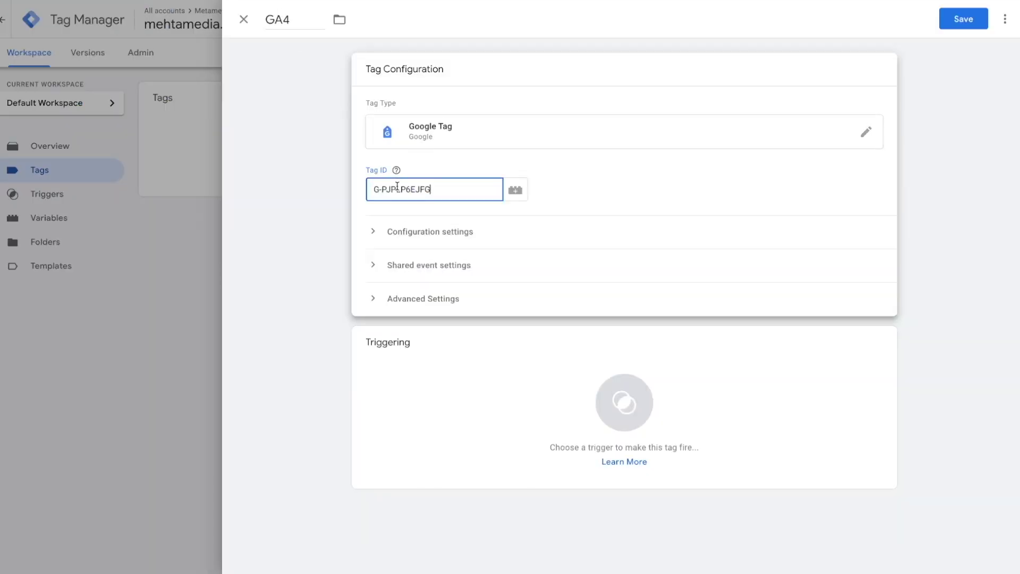
{"action": "left_click", "coordinate": [353, 186]}
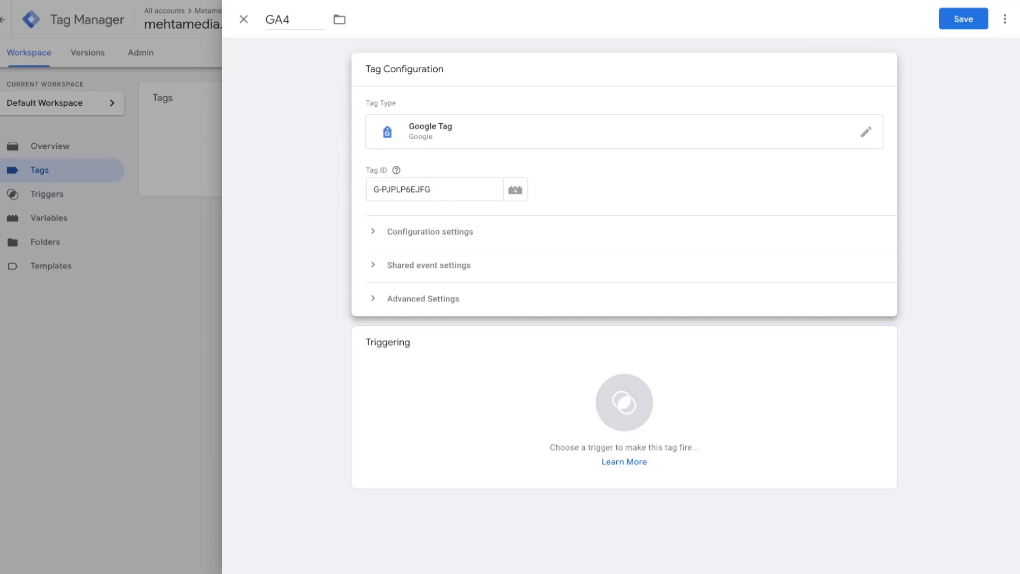
{"action": "left_click_drag", "start_coordinate": [431, 189], "coordinate": [373, 189]}
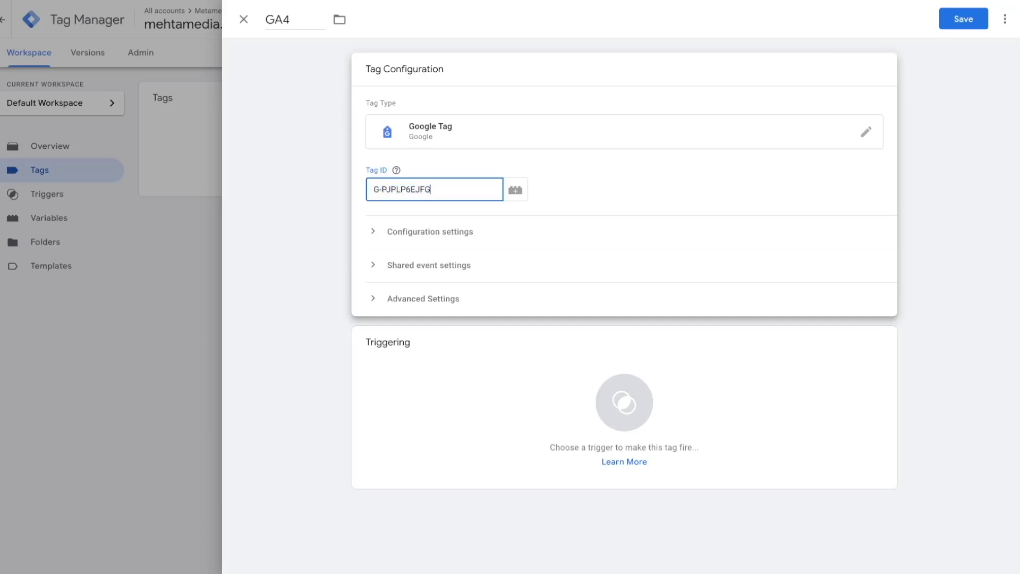
{"action": "key", "text": "BackSpace"}
{"action": "left_click", "coordinate": [516, 190]}
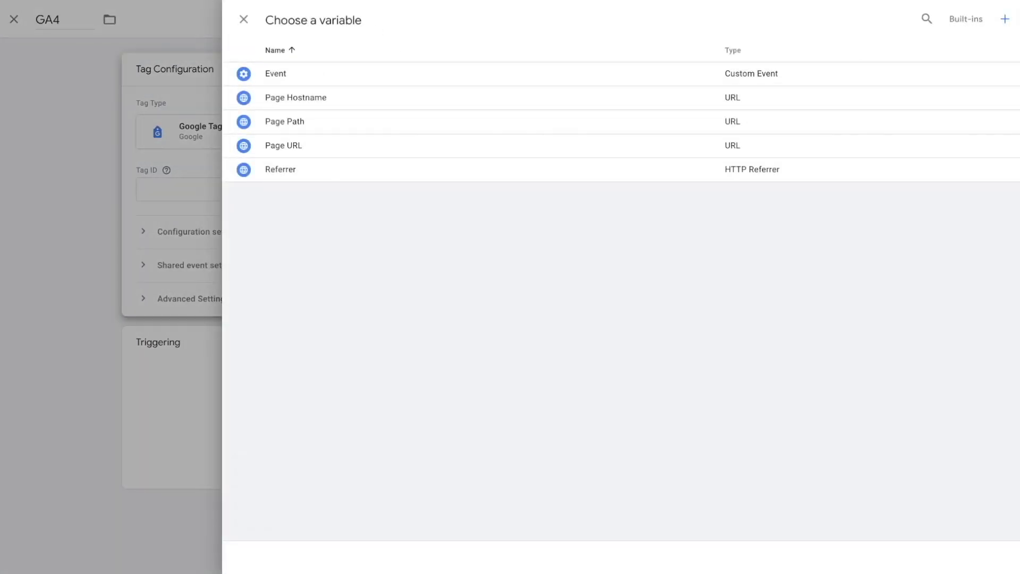
Create Constant variable 'ga4 measurement ID' holding the measurement ID and apply it to Tag ID
{"action": "left_click", "coordinate": [1006, 21]}
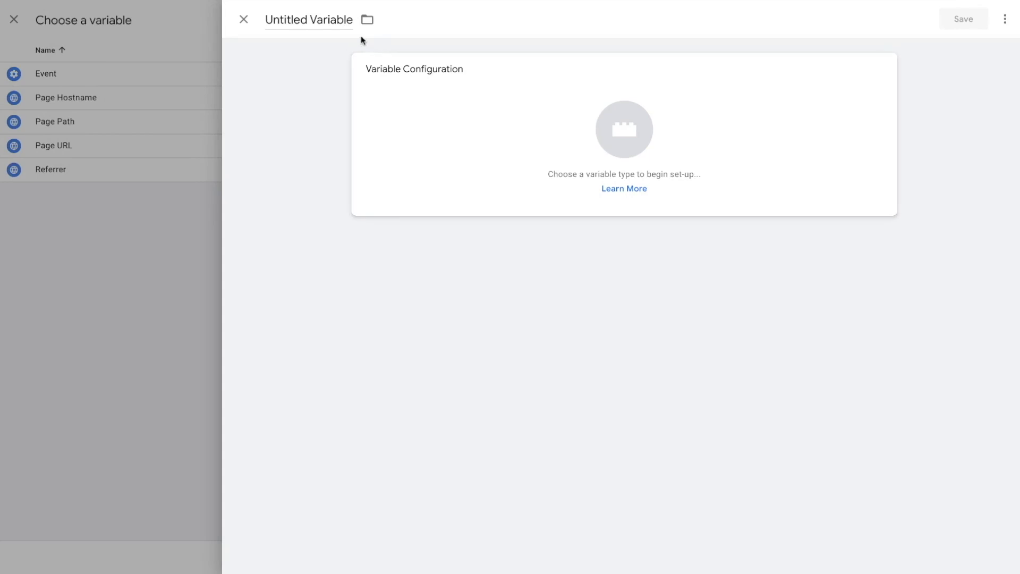
{"action": "triple_click", "coordinate": [337, 20]}
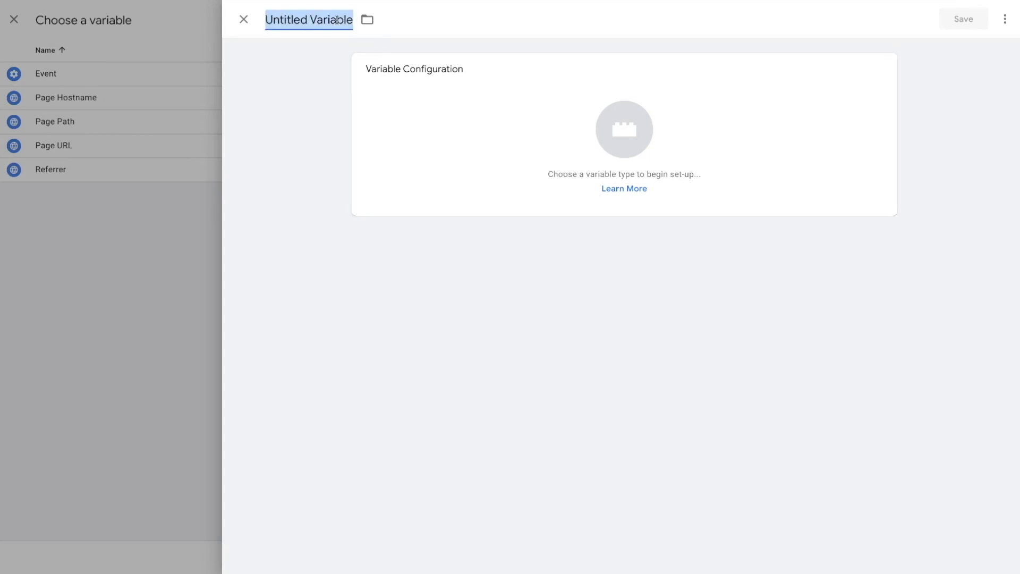
{"action": "type", "text": "ga4 measurement ID"}
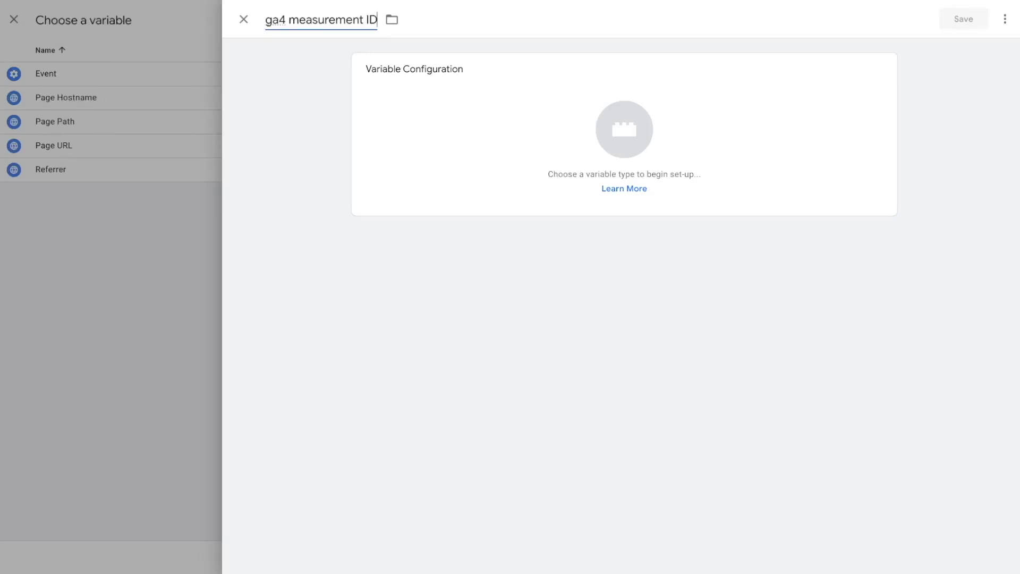
{"action": "left_click", "coordinate": [613, 129]}
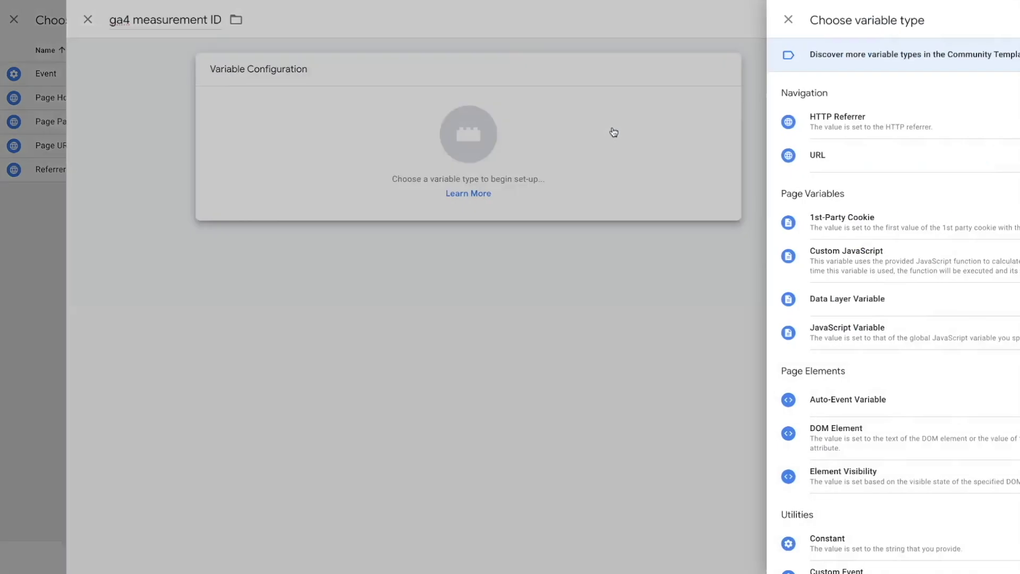
{"action": "scroll", "coordinate": [702, 256], "scroll_direction": "down", "scroll_amount": 3}
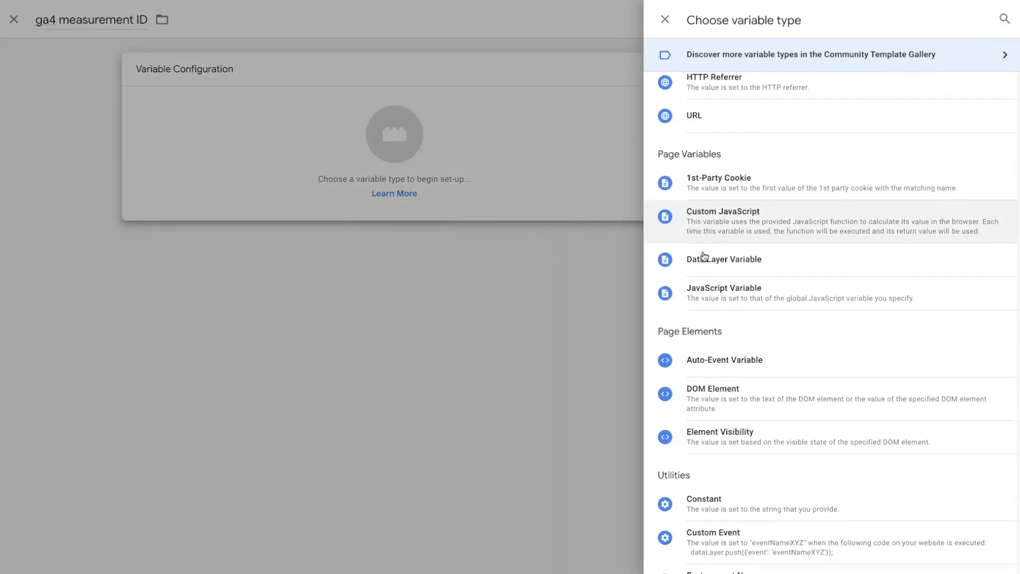
{"action": "scroll", "coordinate": [744, 357], "scroll_direction": "down", "scroll_amount": 1}
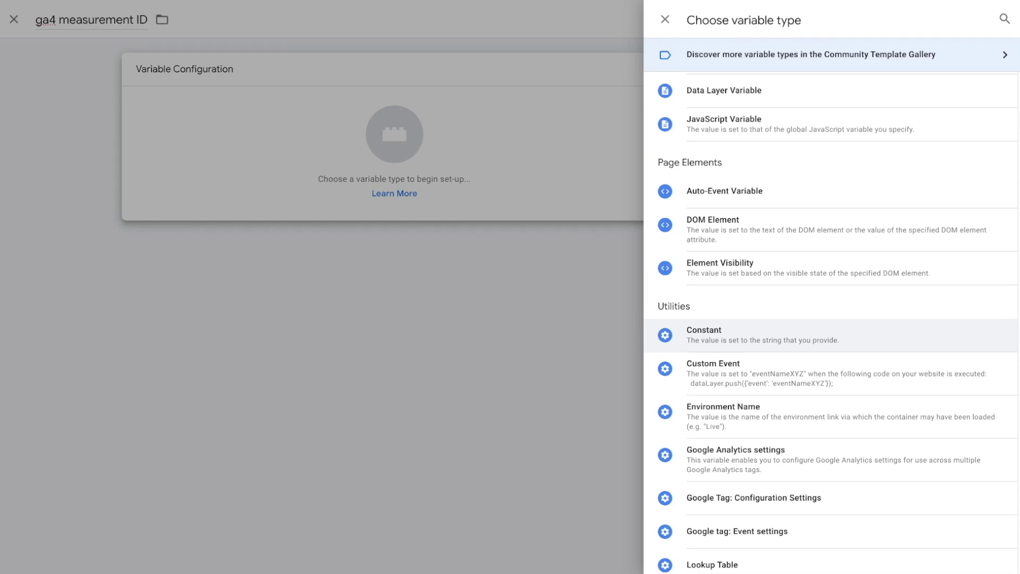
{"action": "left_click", "coordinate": [743, 335]}
{"action": "left_click", "coordinate": [458, 190]}
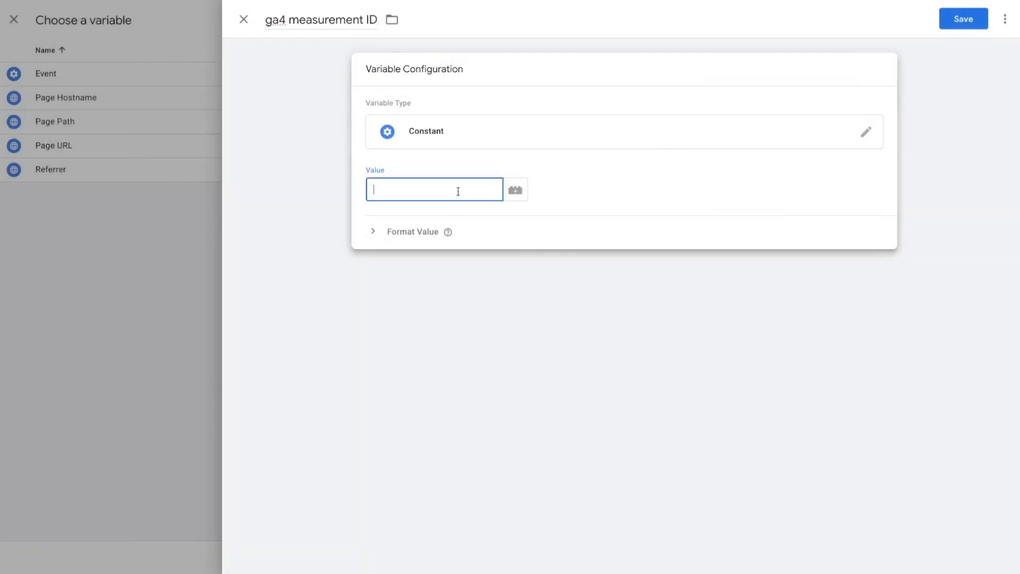
{"action": "key", "text": "ctrl+v"}
{"action": "left_click", "coordinate": [589, 200]}
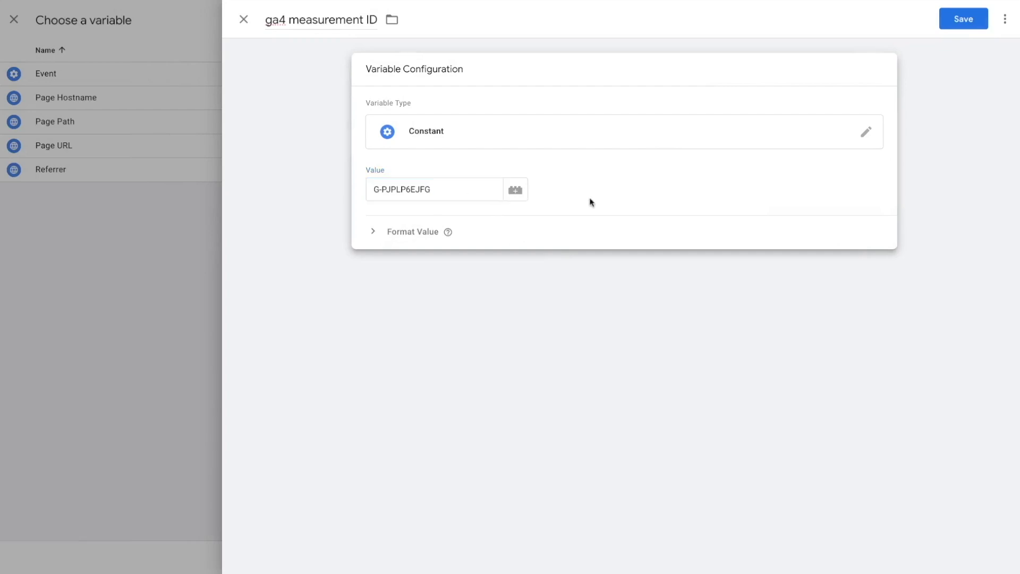
{"action": "left_click", "coordinate": [951, 22]}
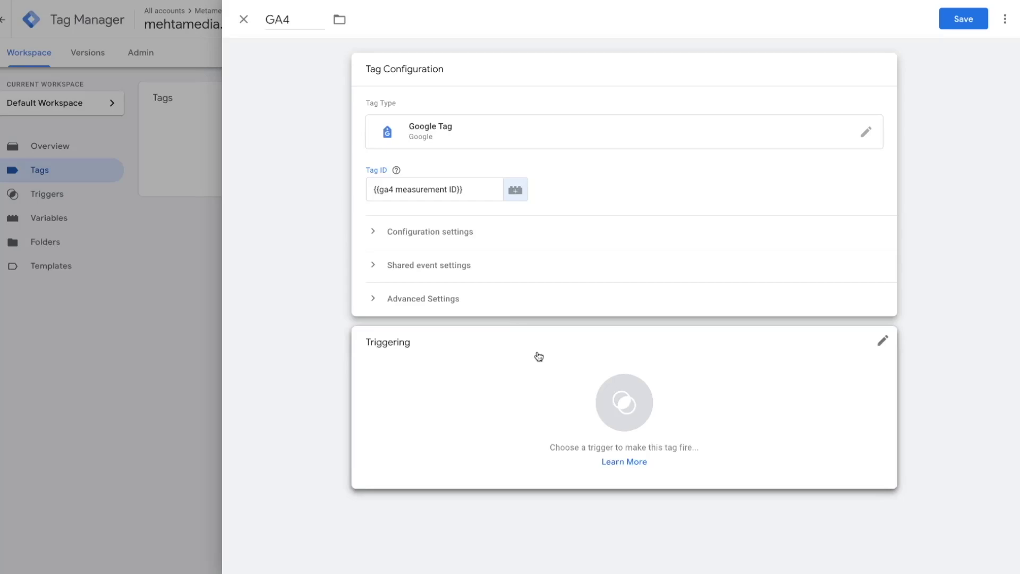
Assign the Initialization - All Pages trigger to the GA4 tag and save it
{"action": "left_click", "coordinate": [622, 400]}
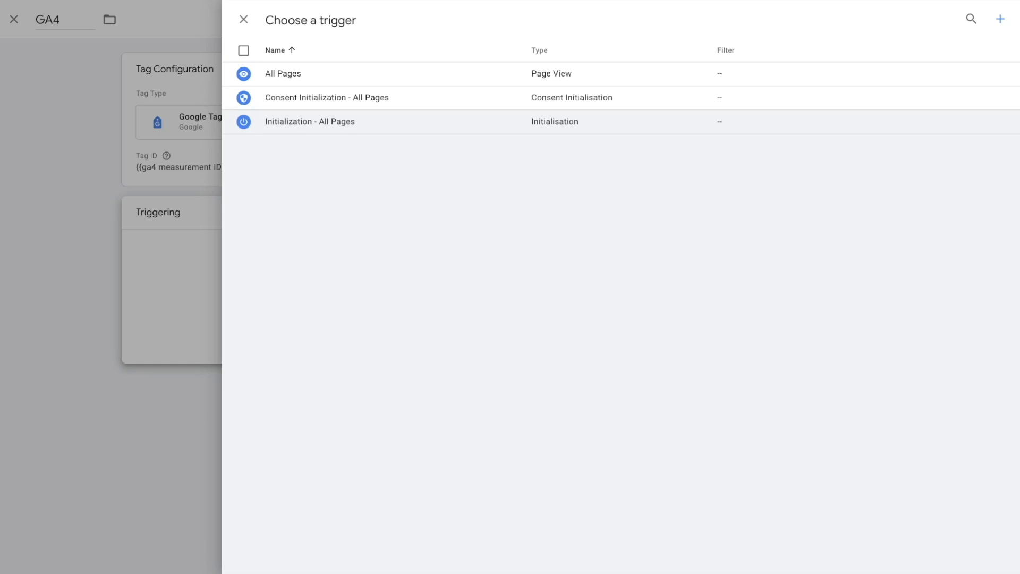
{"action": "left_click", "coordinate": [310, 121]}
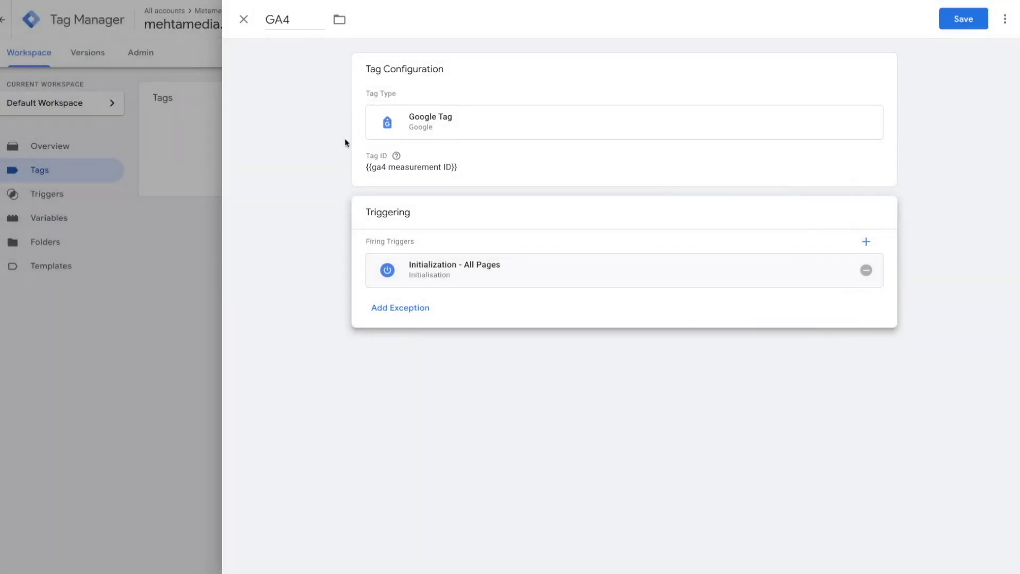
{"action": "left_click", "coordinate": [956, 20]}
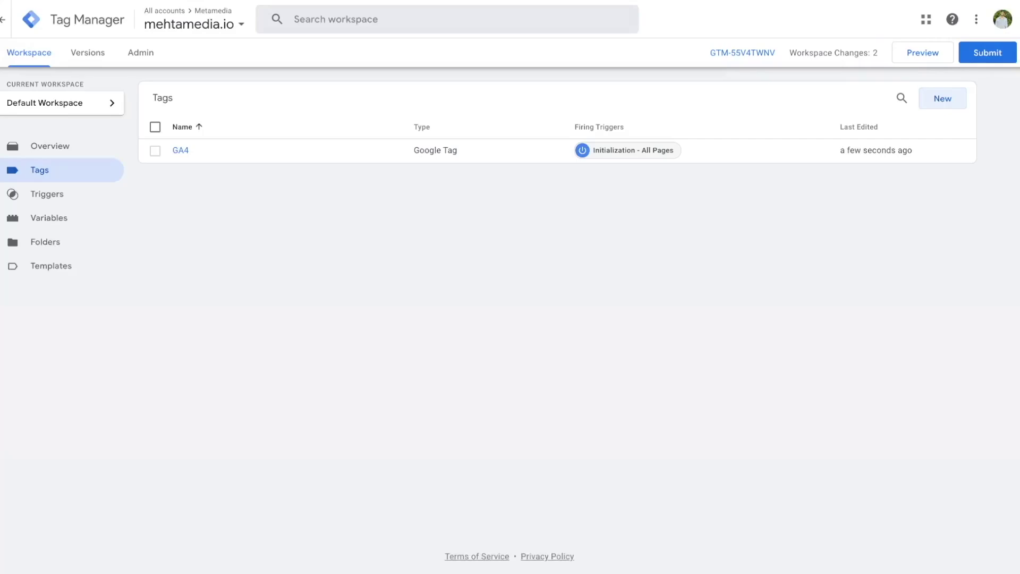
Submit and publish the workspace changes as live Version 2 named 'ga4 measurement ID'
{"action": "left_click", "coordinate": [1002, 59]}
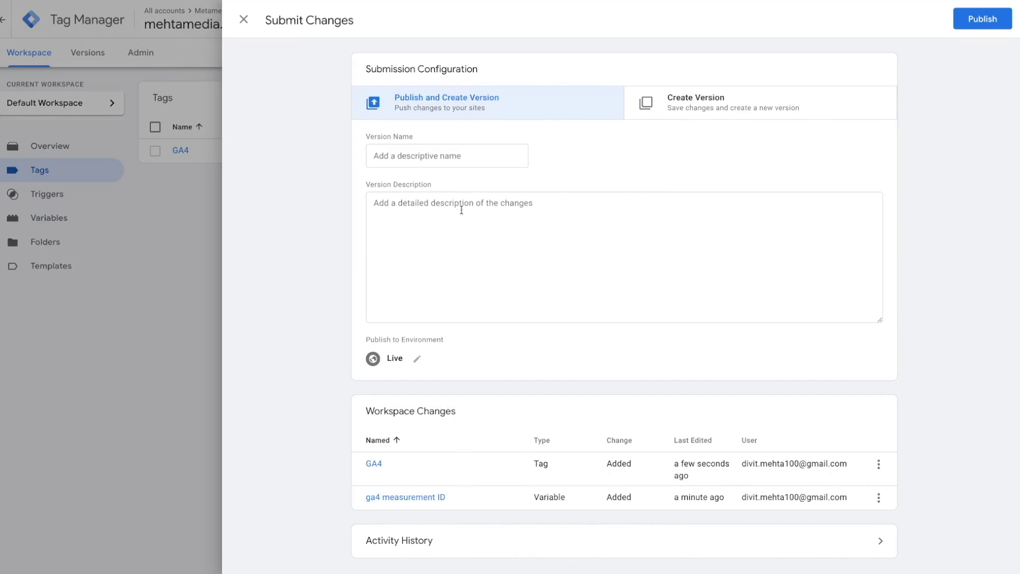
{"action": "left_click", "coordinate": [984, 21]}
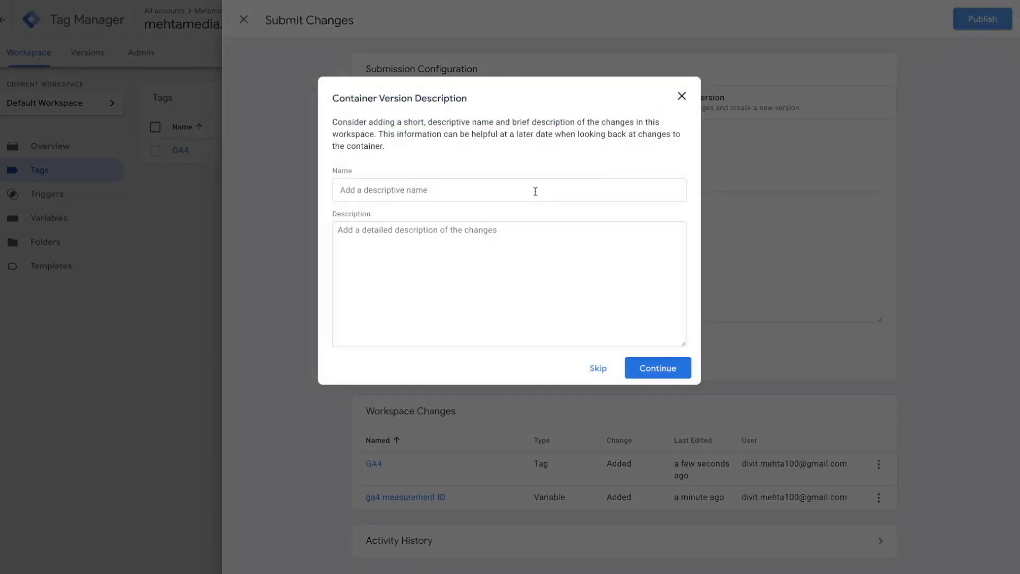
{"action": "left_click", "coordinate": [487, 193]}
{"action": "type", "text": "ga4"}
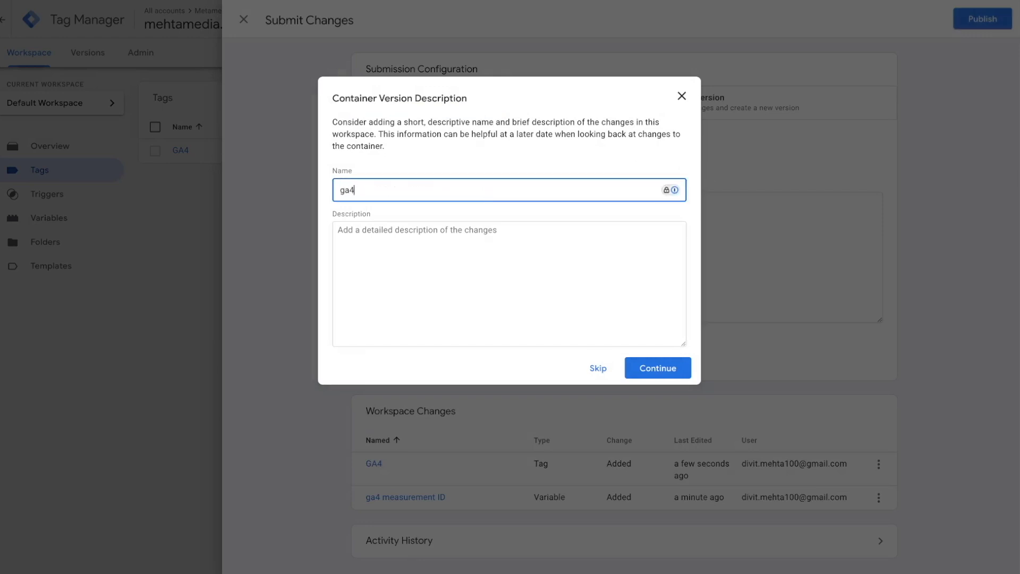
{"action": "type", "text": " measurement ID"}
{"action": "left_click", "coordinate": [654, 366]}
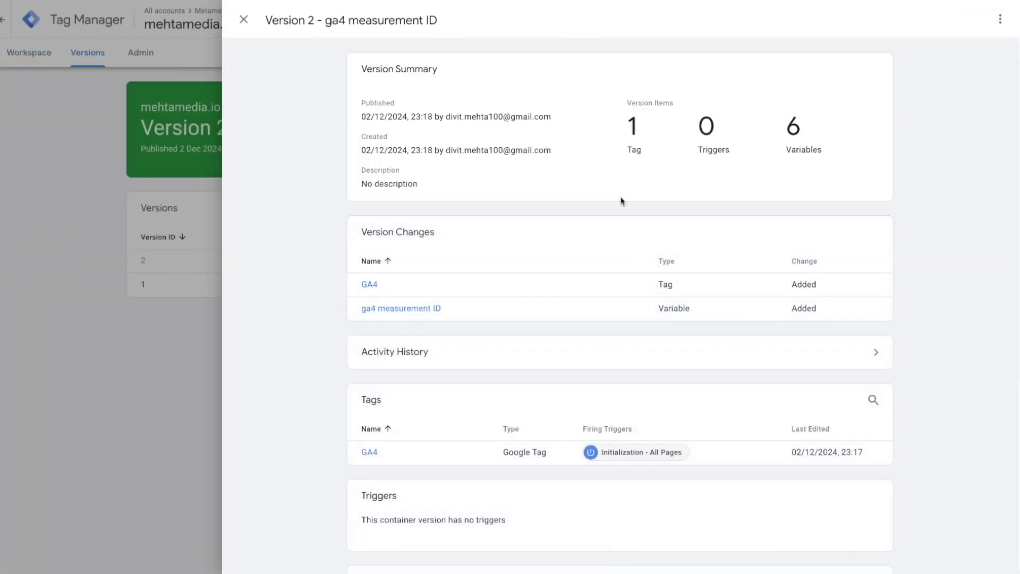
{"action": "left_click", "coordinate": [242, 21]}
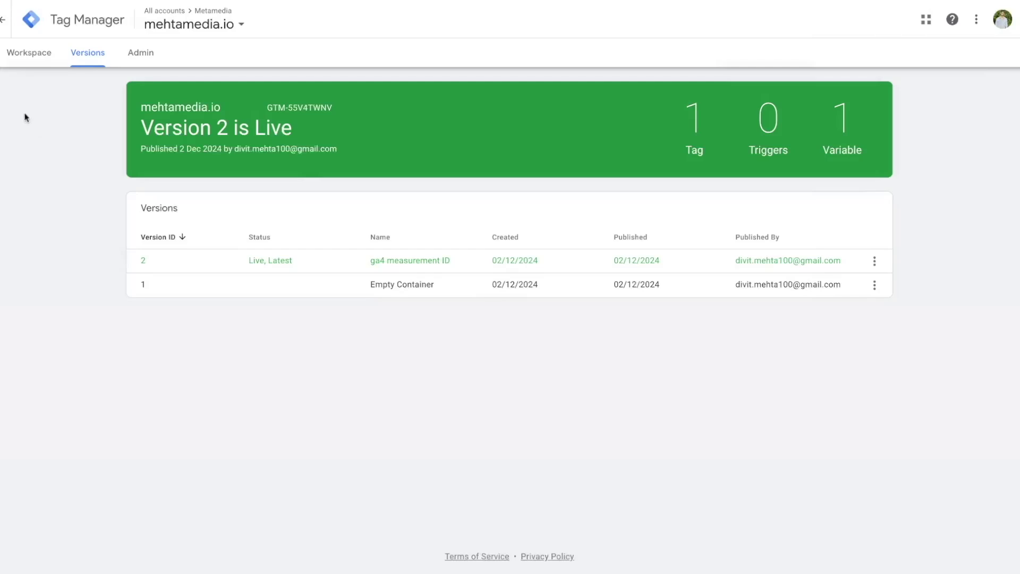
Return to the Workspace overview to check Live Version 2 and zero pending changes
{"action": "left_click", "coordinate": [26, 64]}
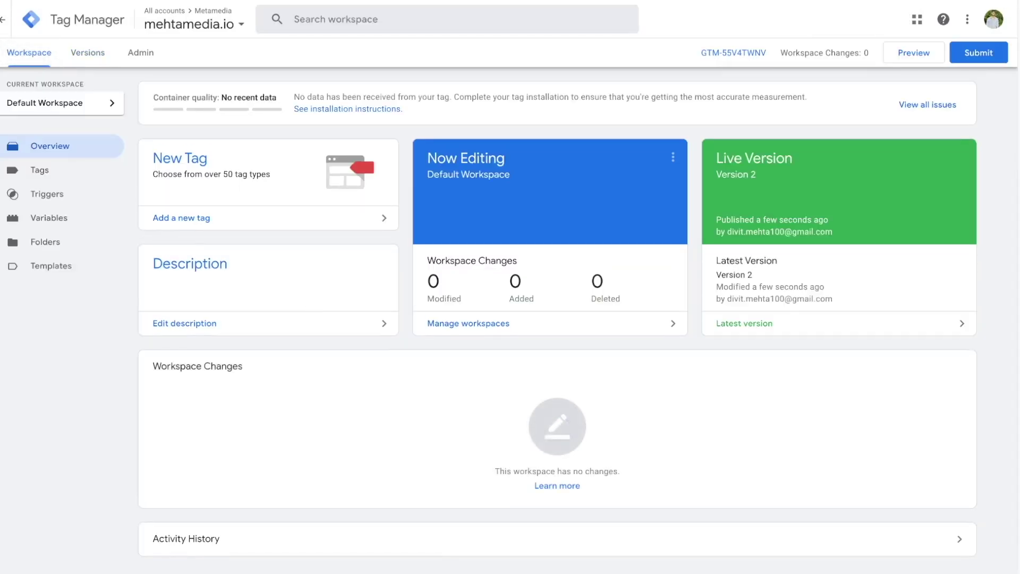
{"action": "scroll", "coordinate": [406, 262], "scroll_direction": "down", "scroll_amount": 1}
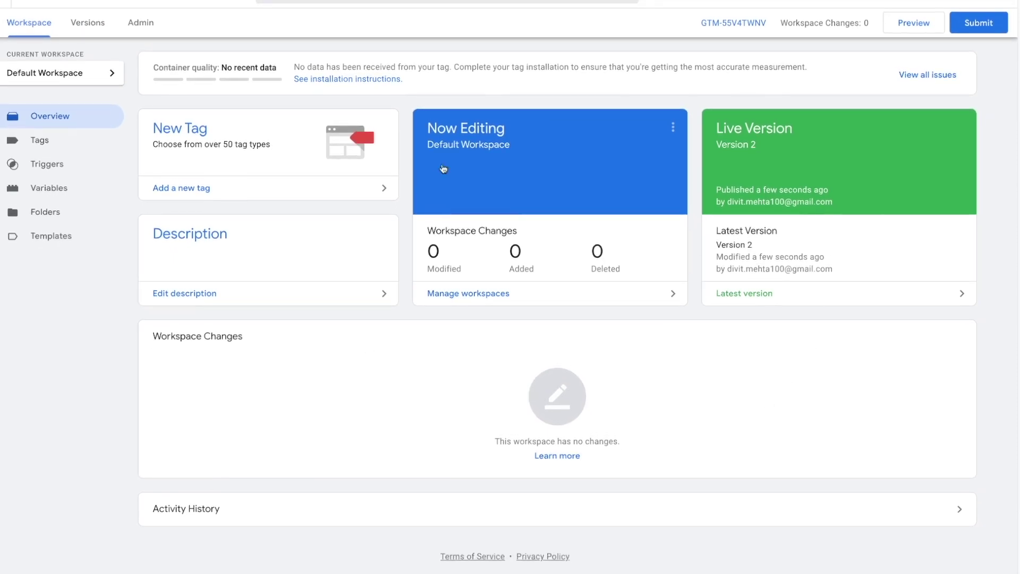